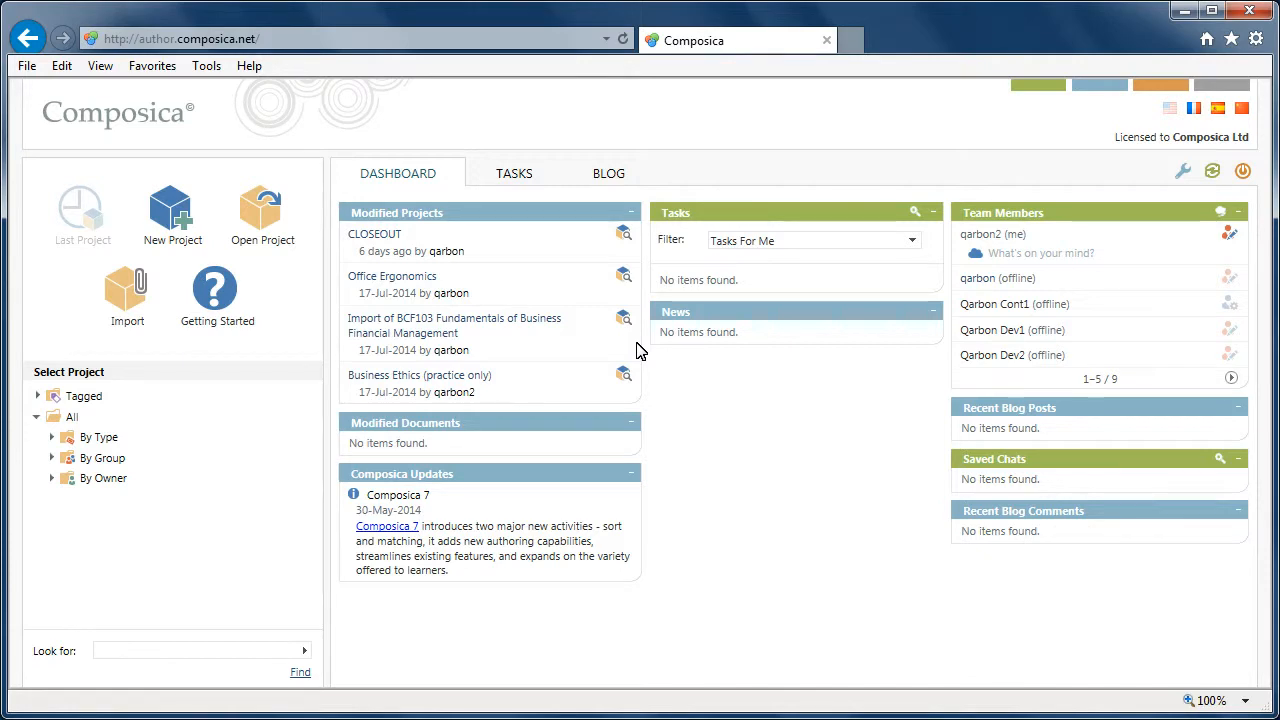
# Start a new project titled "Management 101" with the tags "2014, management, course".
pyautogui.click(165, 228)
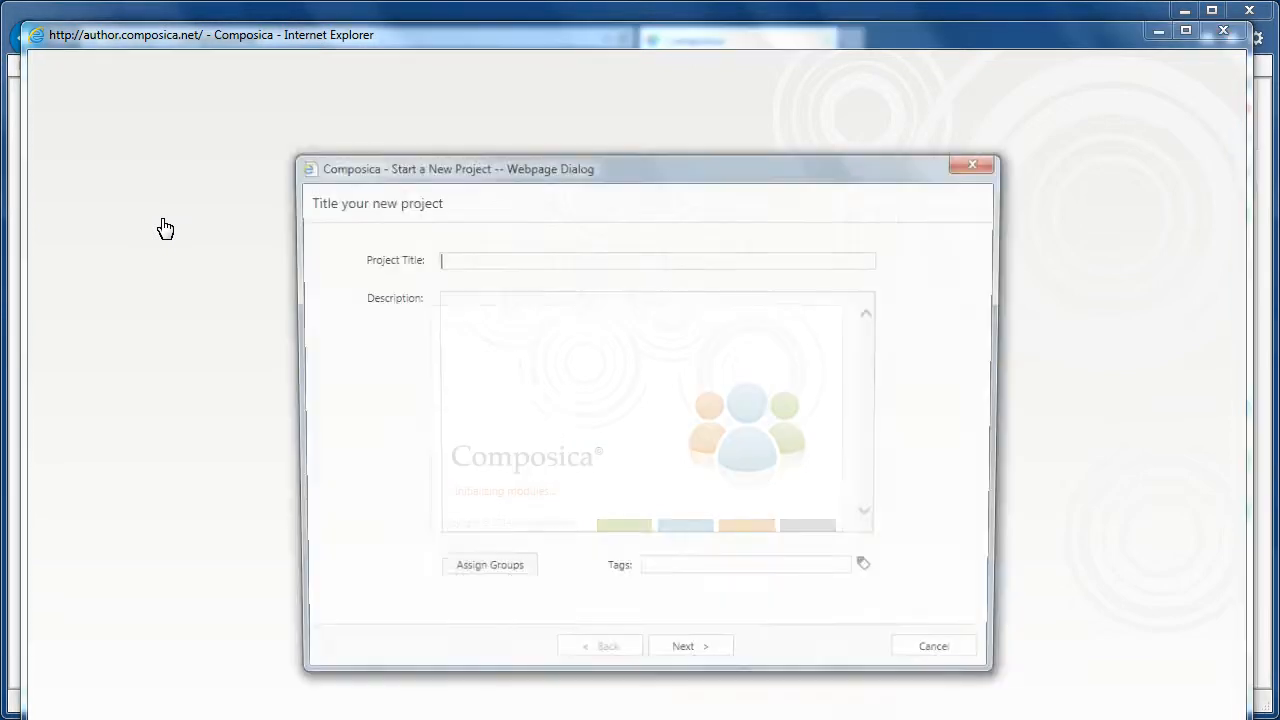
pyautogui.moveTo(632, 158); pyautogui.dragTo(644, 120)
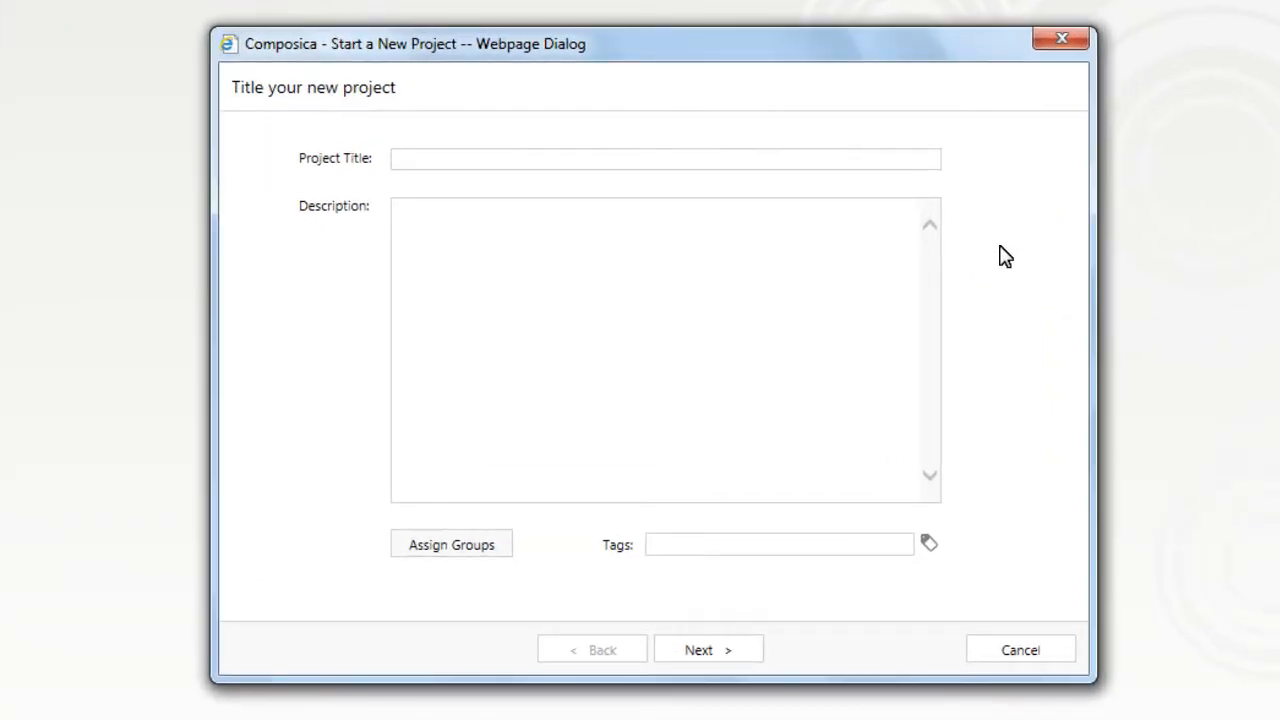
pyautogui.write('Management 101')
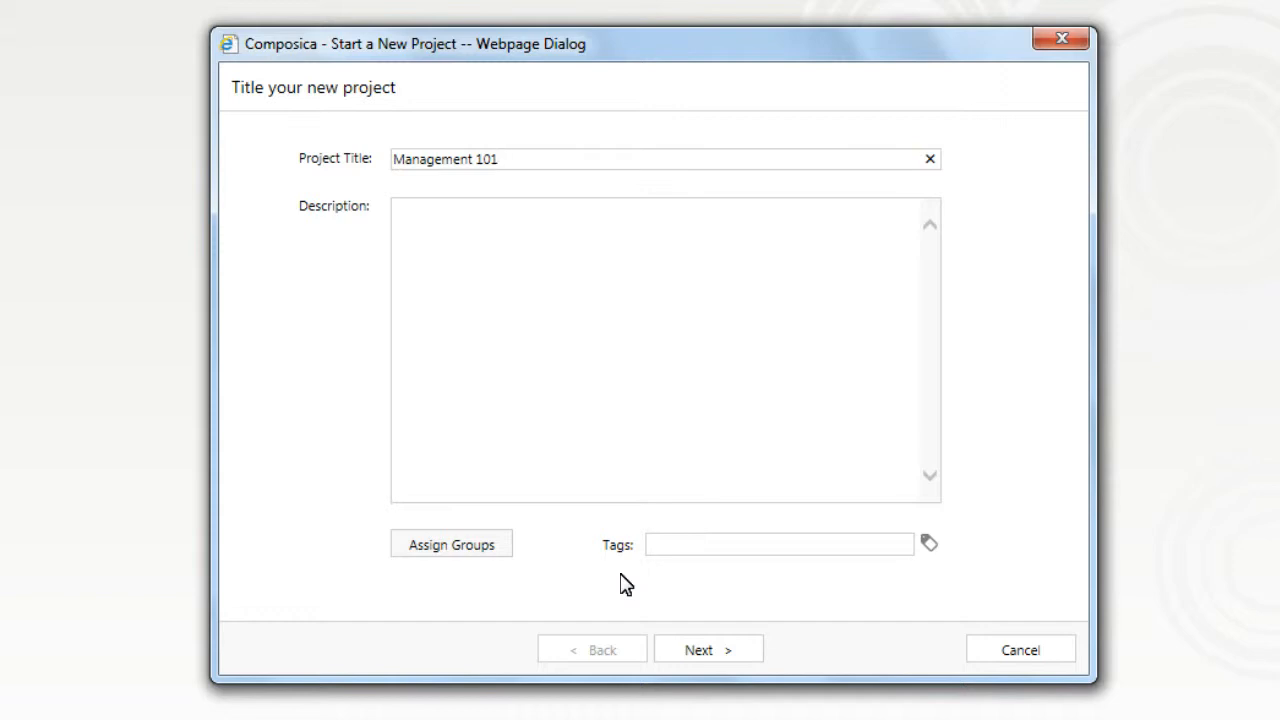
pyautogui.click(664, 546)
pyautogui.write('2014, management,')
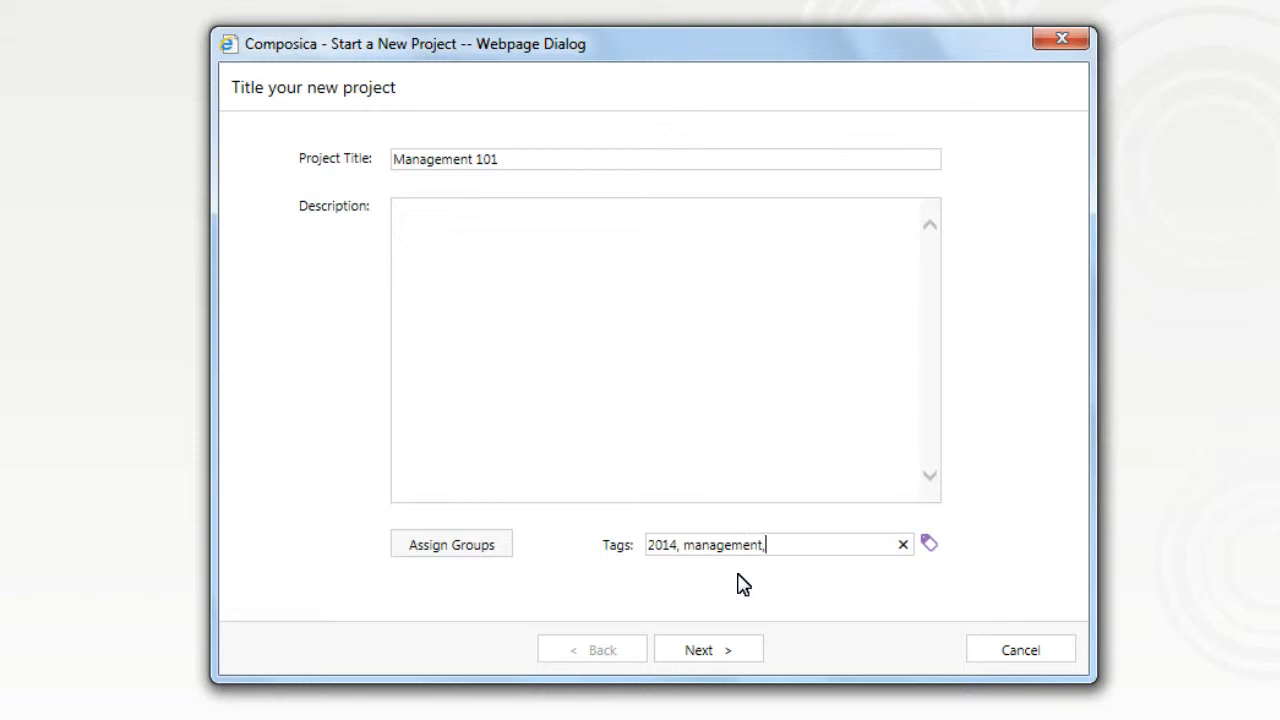
pyautogui.write(' course')
# Assign the green icon to the course tag and continue to the project start options.
pyautogui.click(926, 543)
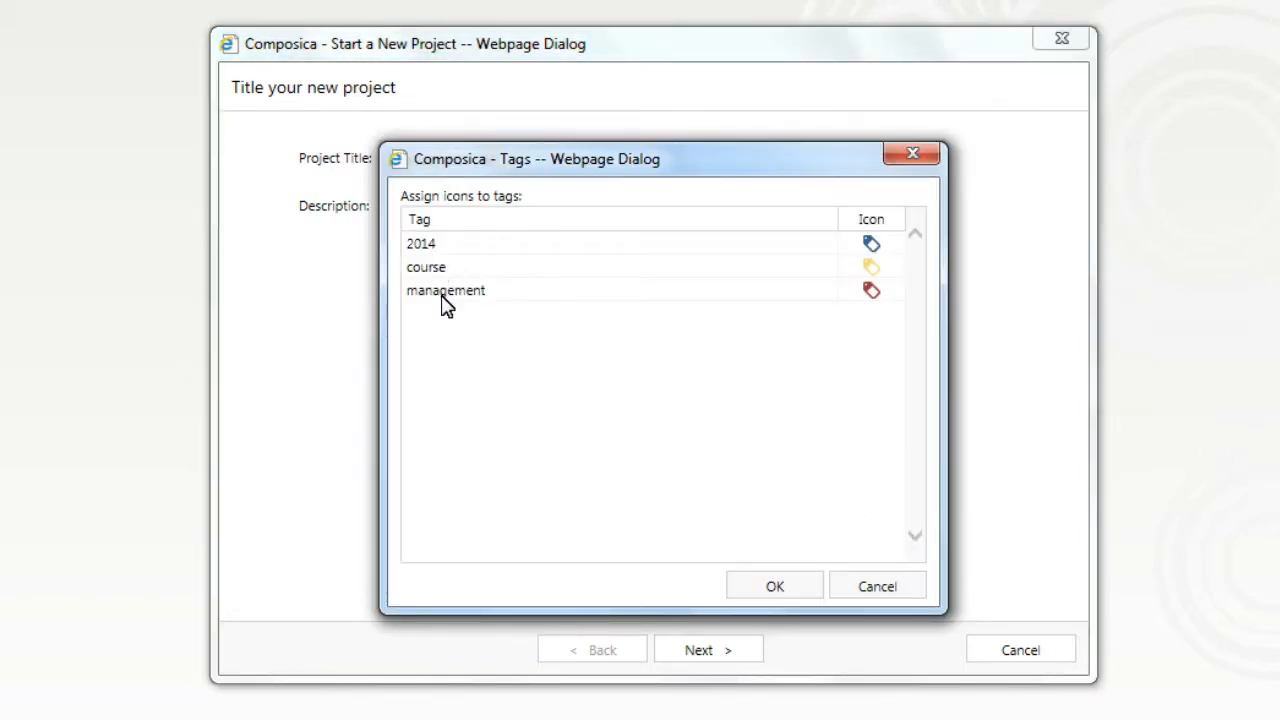
pyautogui.click(869, 268)
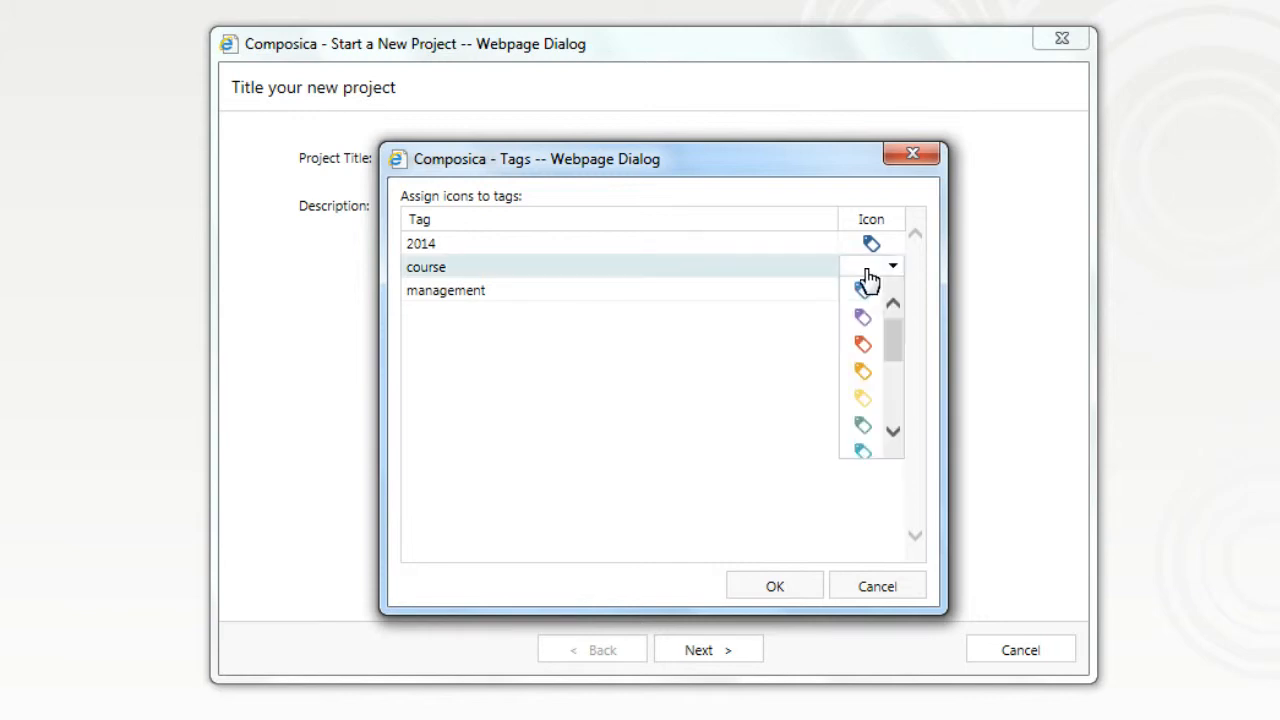
pyautogui.click(864, 426)
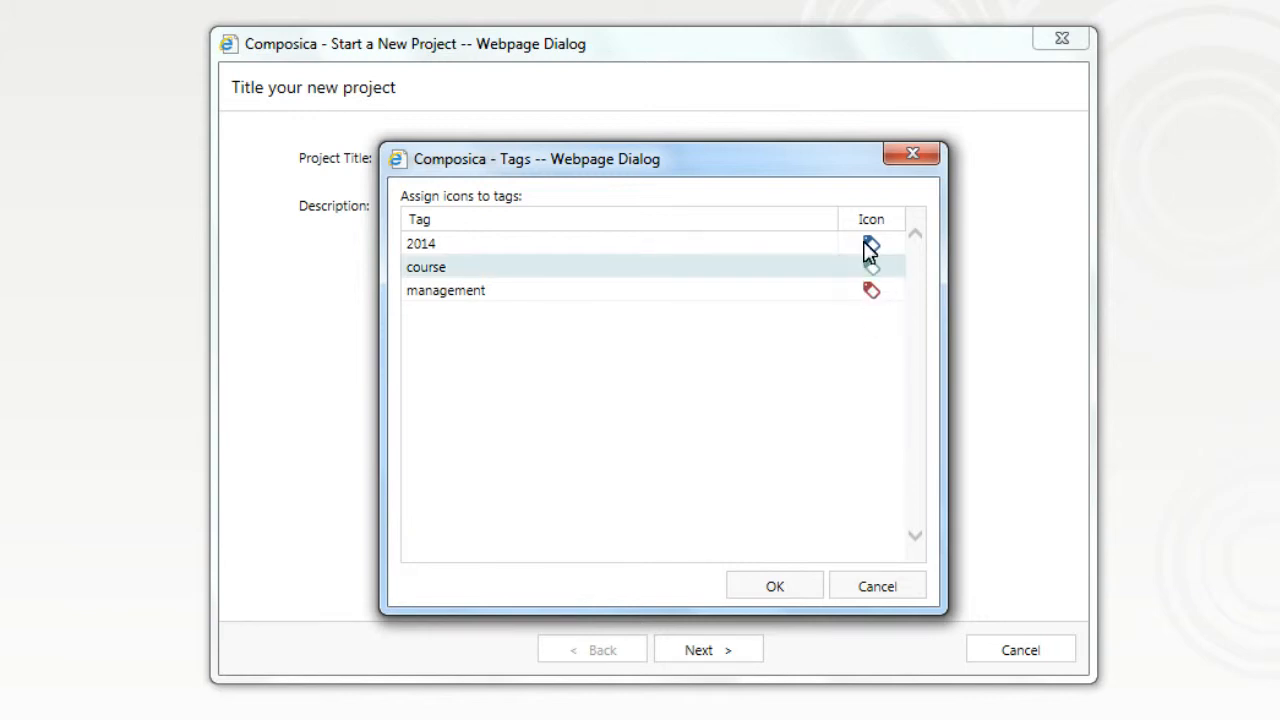
pyautogui.click(785, 588)
pyautogui.click(733, 651)
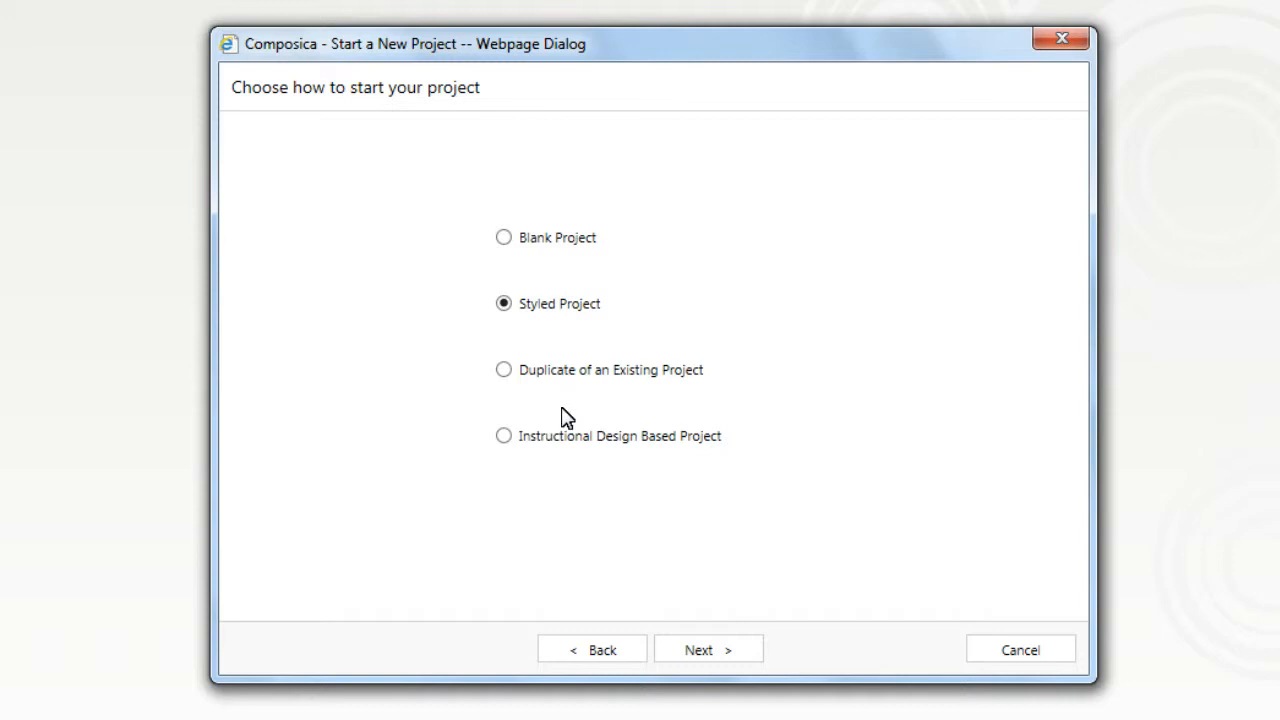
# Examine the existing projects by owner offered for duplication and the available instructional design templates, returning to the project start options.
pyautogui.click(504, 370)
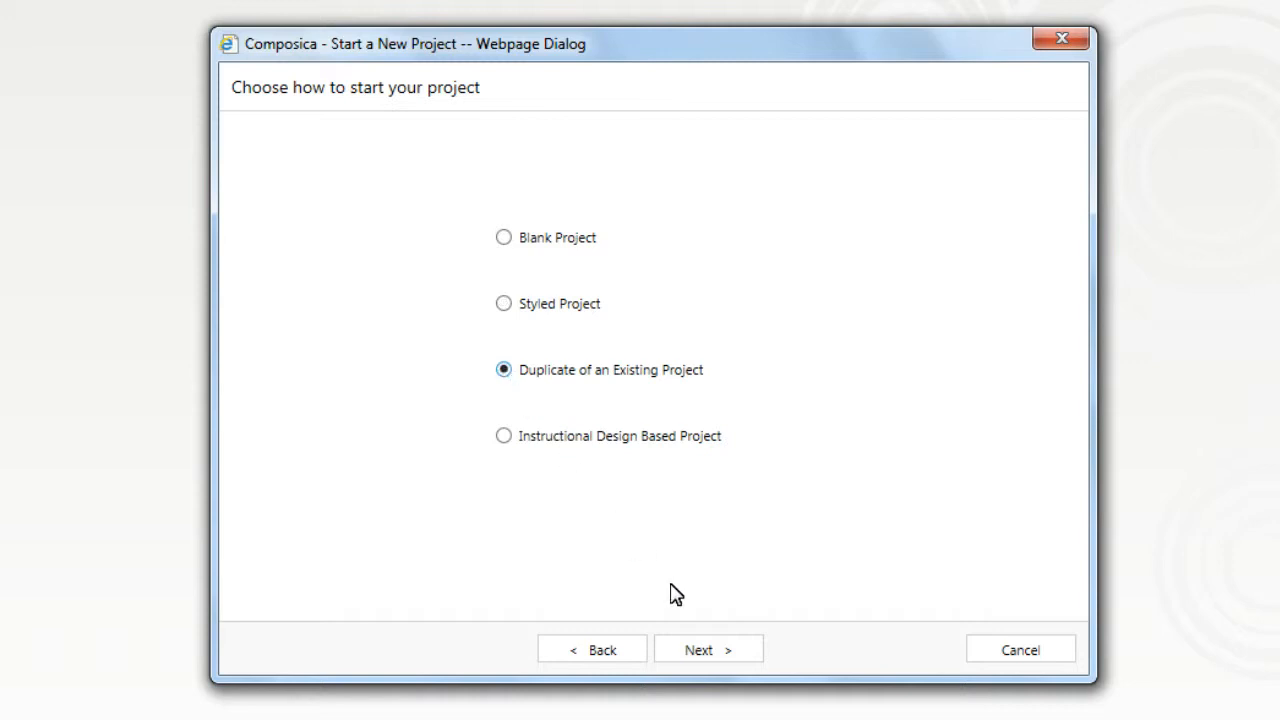
pyautogui.click(726, 652)
pyautogui.click(252, 231)
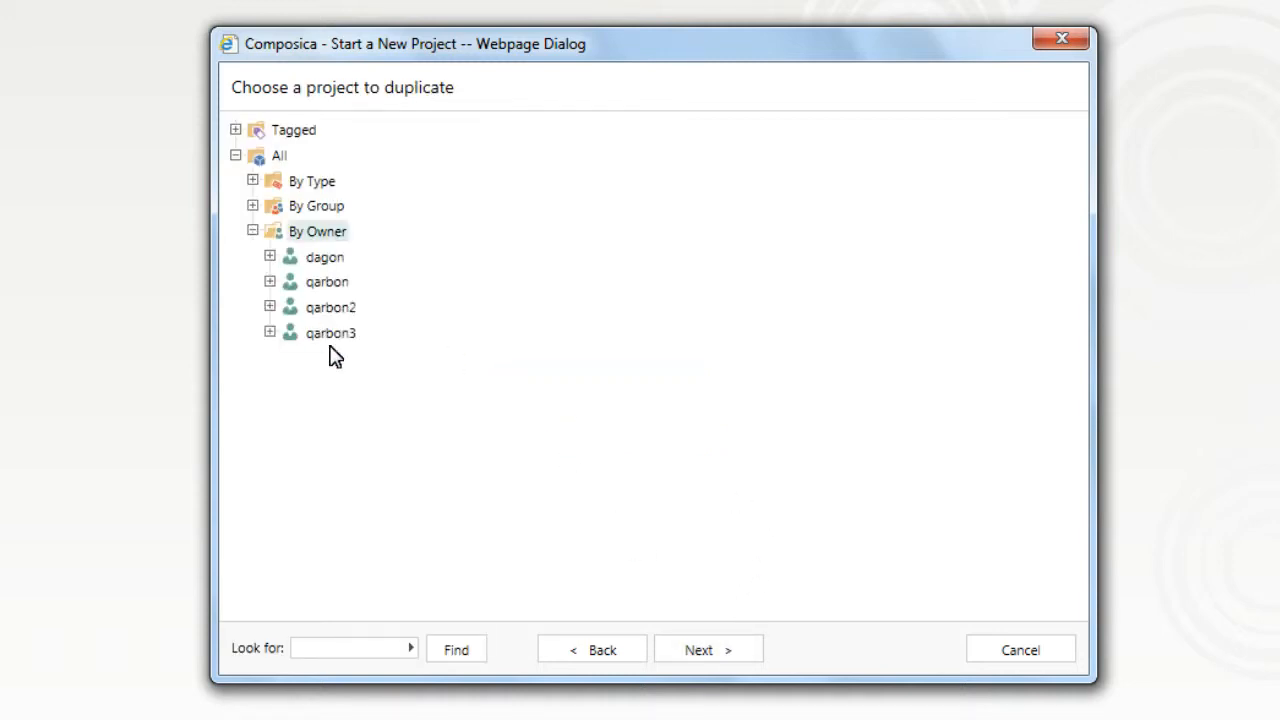
pyautogui.click(269, 307)
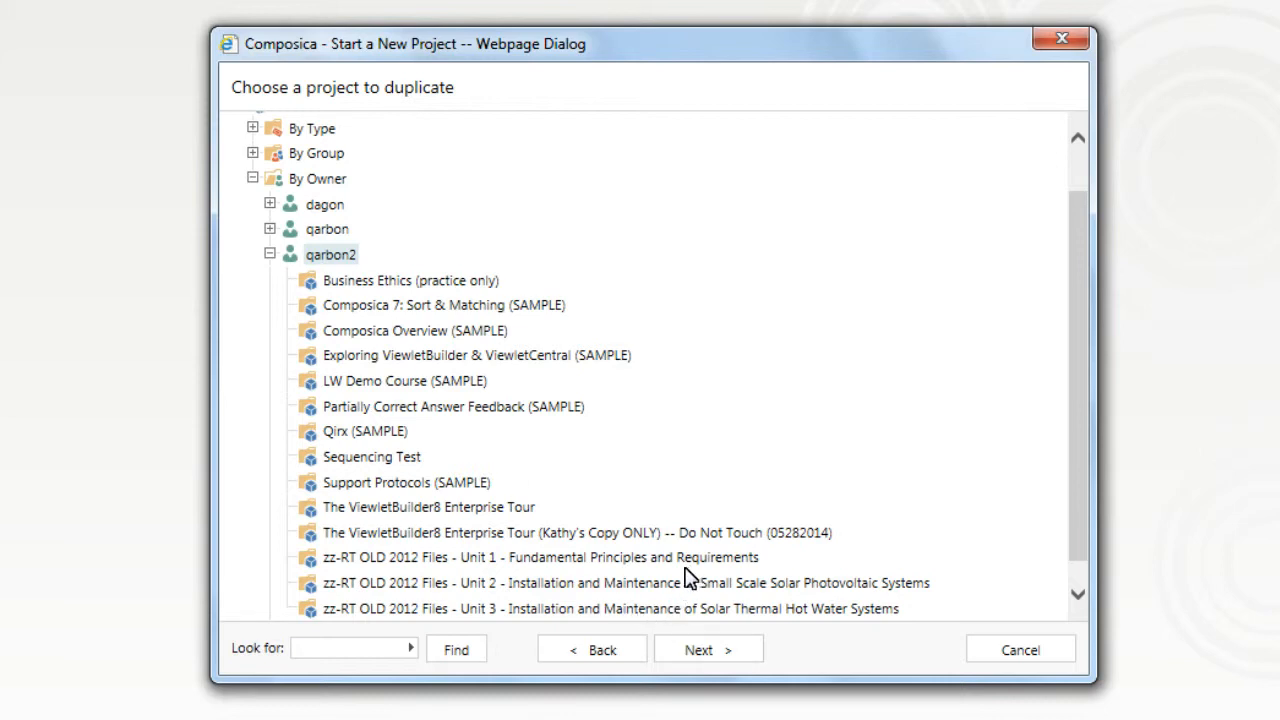
pyautogui.click(622, 650)
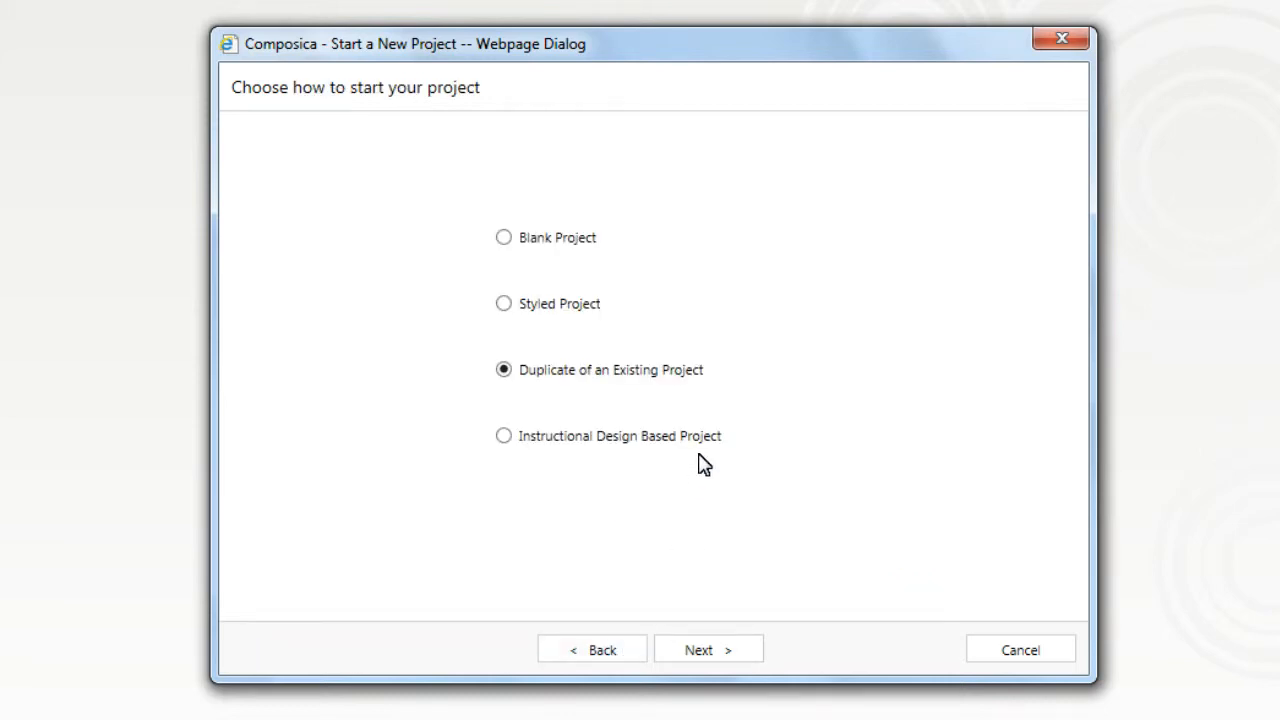
pyautogui.click(501, 435)
pyautogui.click(706, 648)
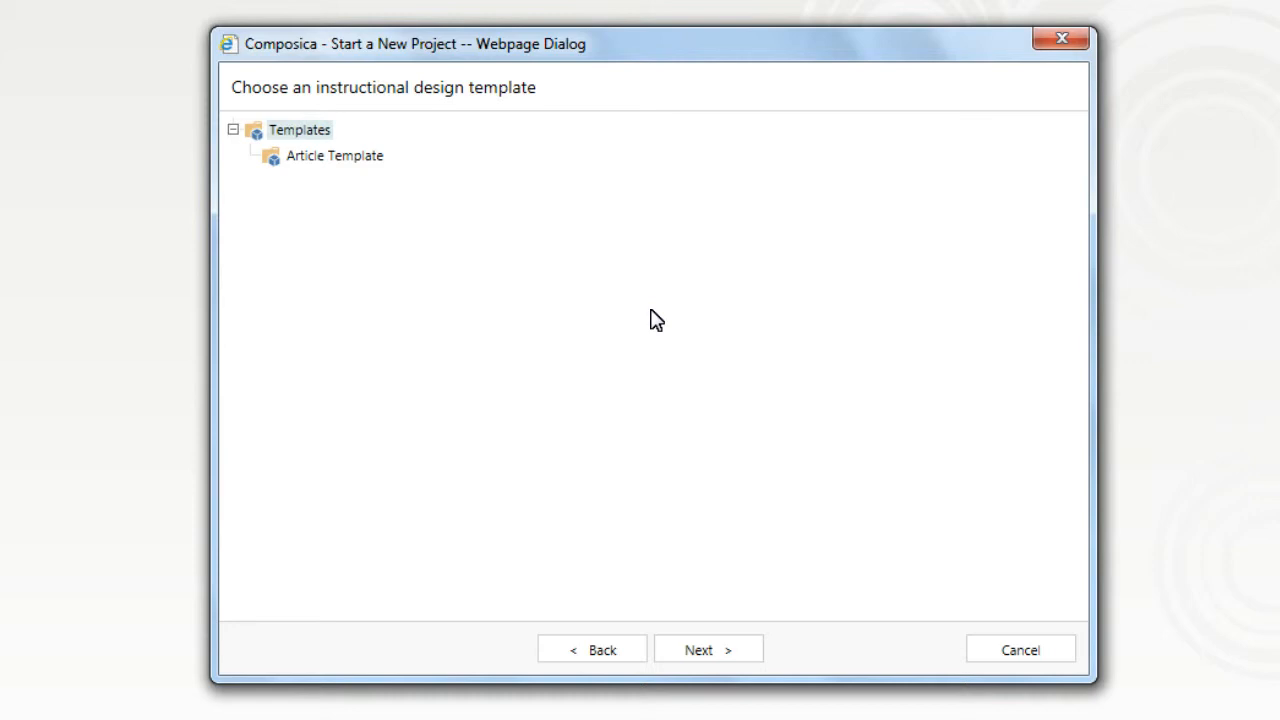
pyautogui.click(630, 651)
# Start from a Styled Project and choose Desktop as the primary target device.
pyautogui.click(560, 309)
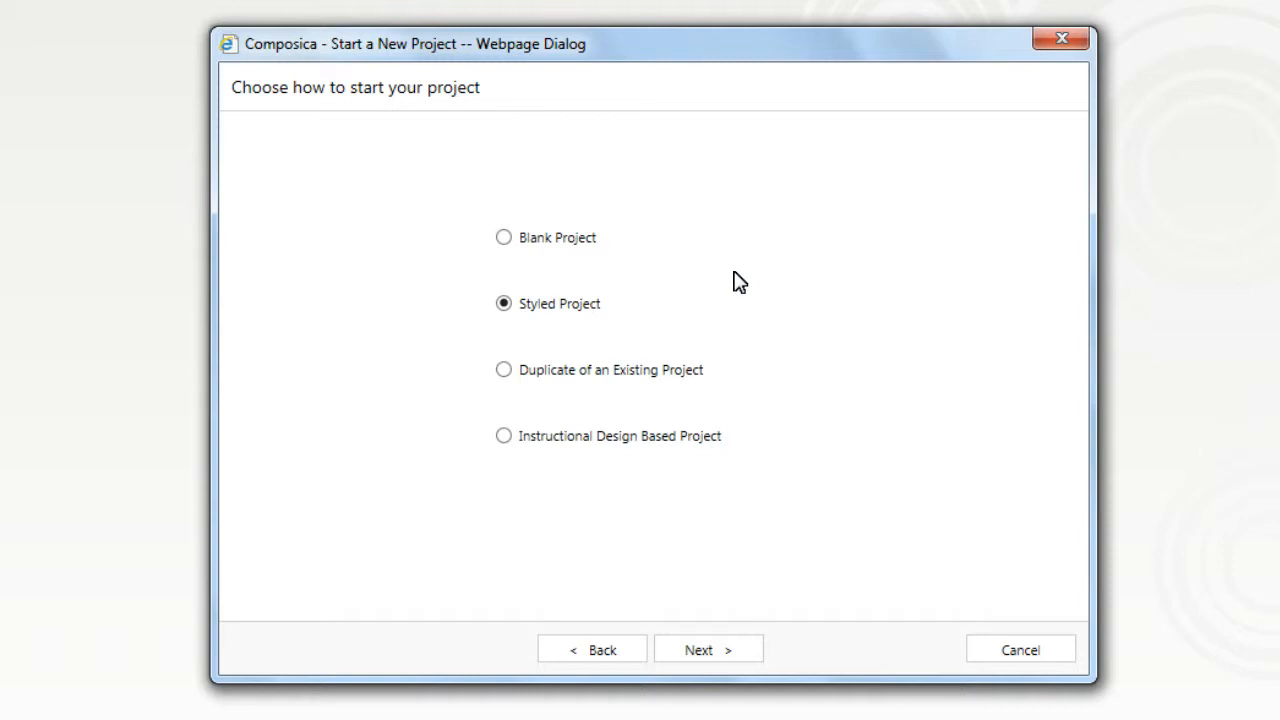
pyautogui.click(736, 650)
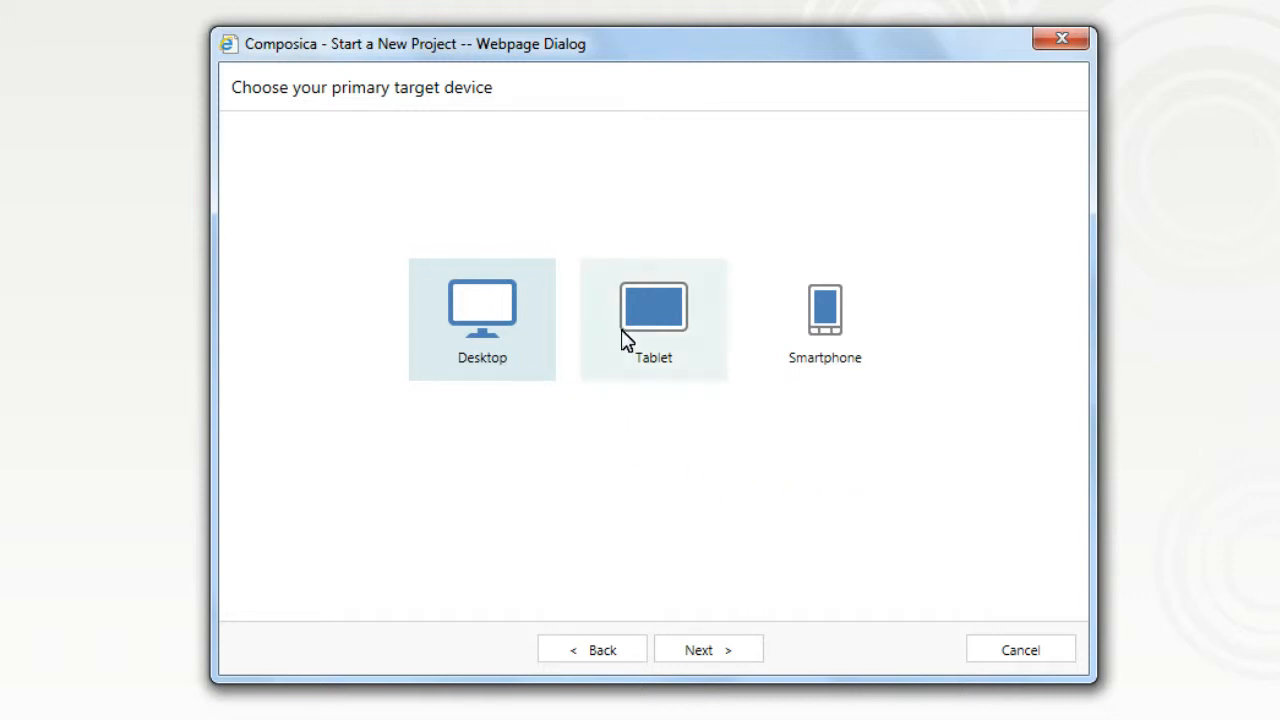
pyautogui.click(676, 378)
pyautogui.click(810, 368)
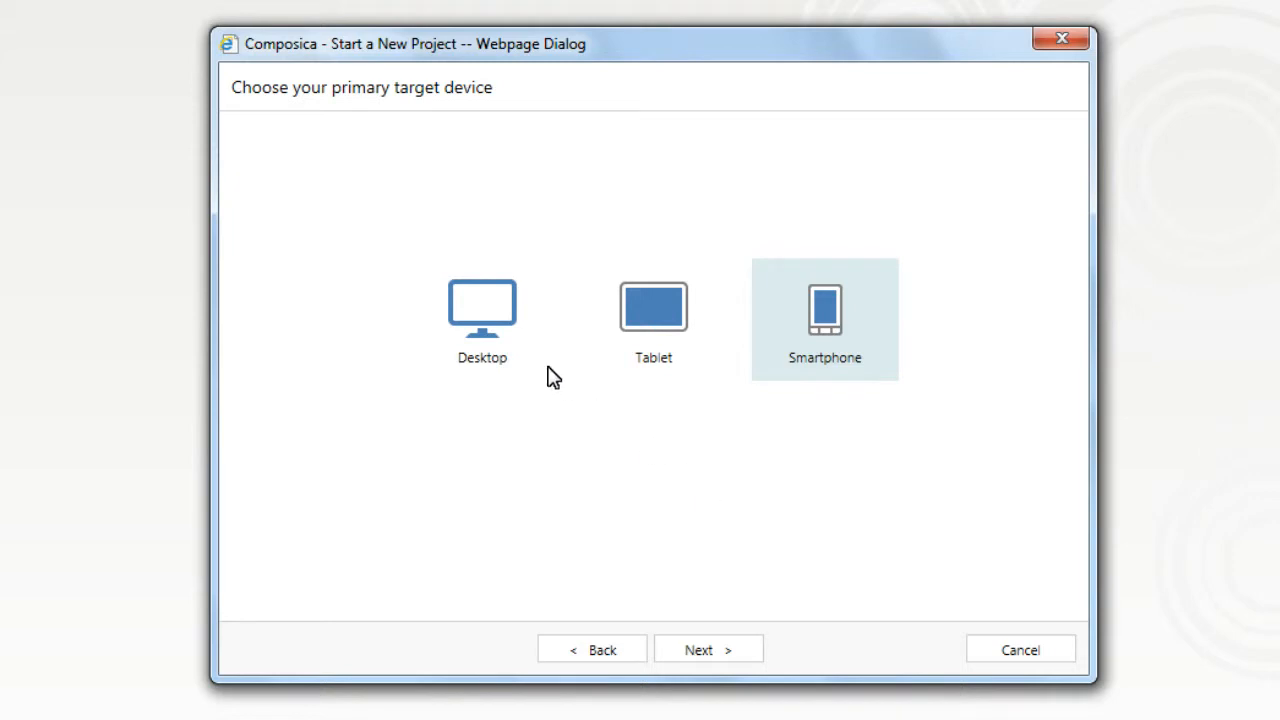
pyautogui.click(508, 352)
pyautogui.click(735, 650)
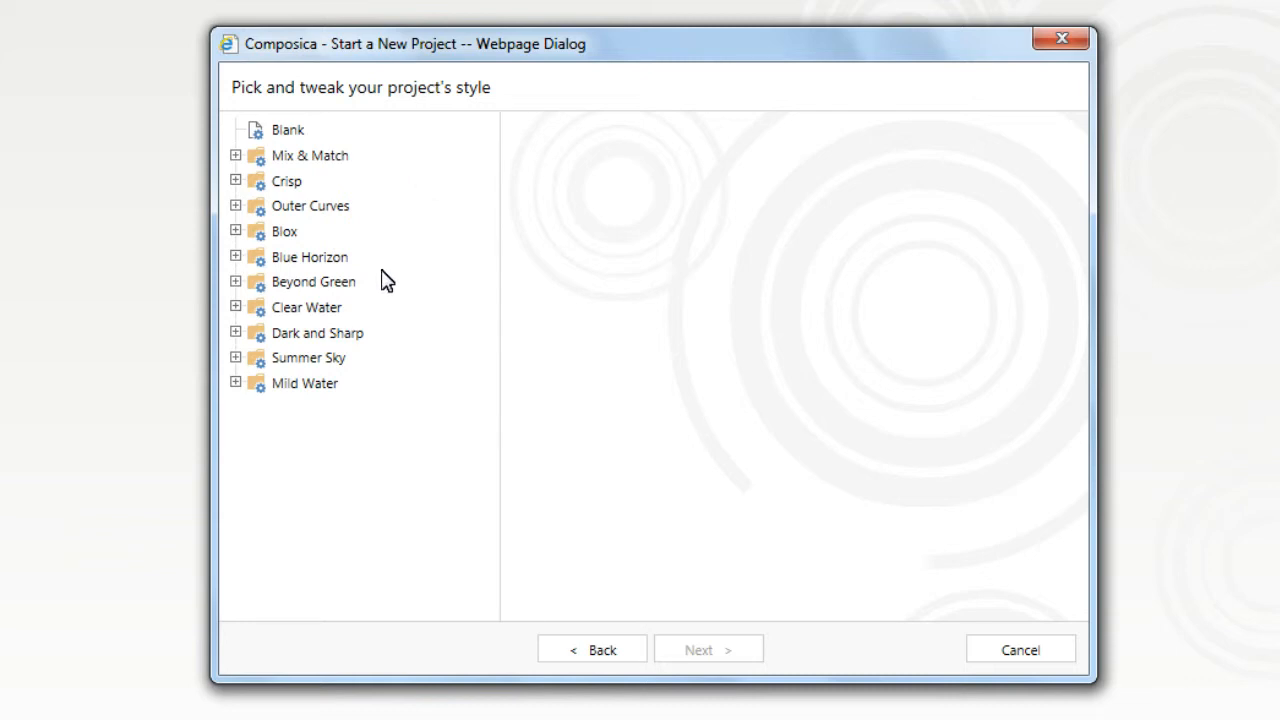
# Preview the Simple layout of the Summer Sky style, and choose its Full layout for the project.
pyautogui.click(236, 357)
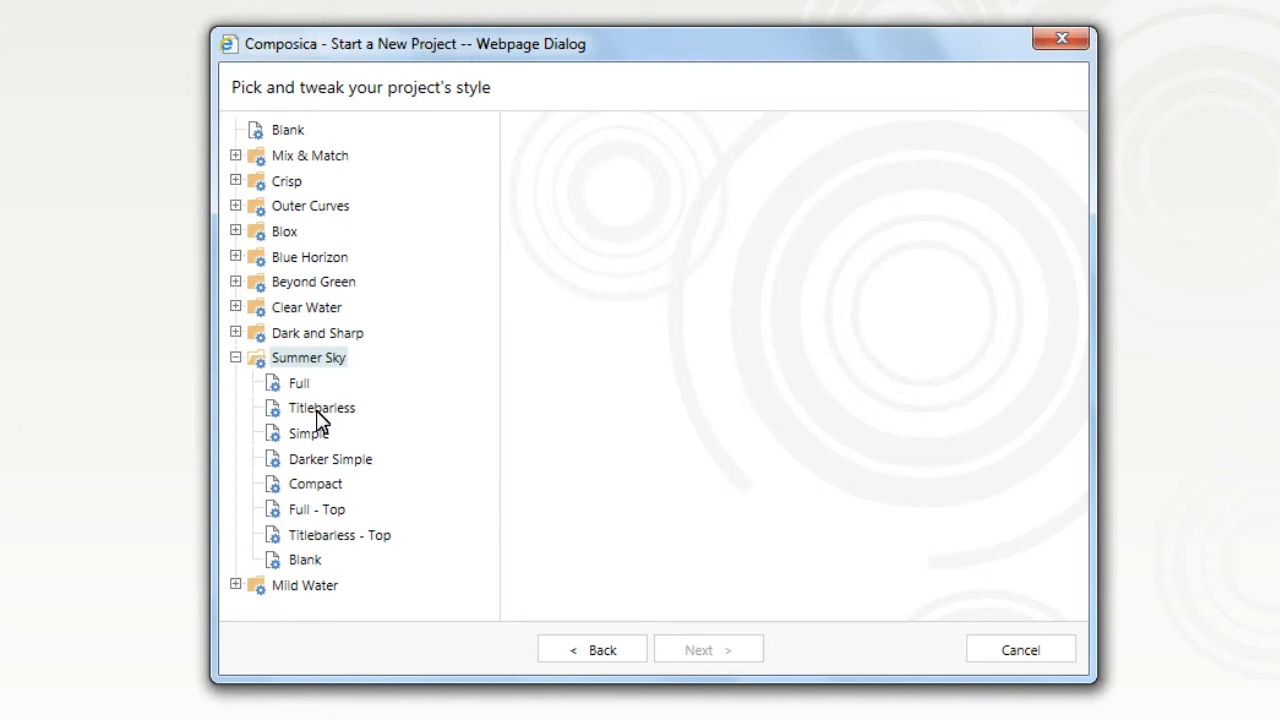
pyautogui.click(320, 440)
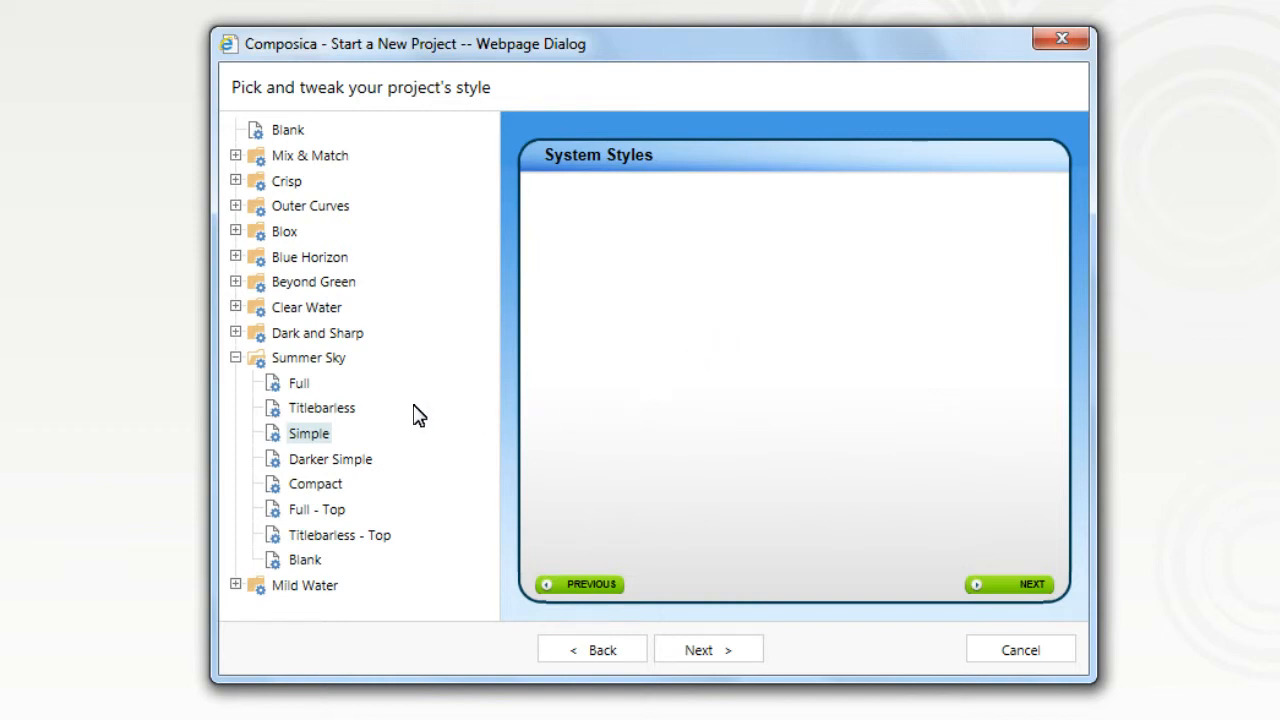
pyautogui.click(304, 384)
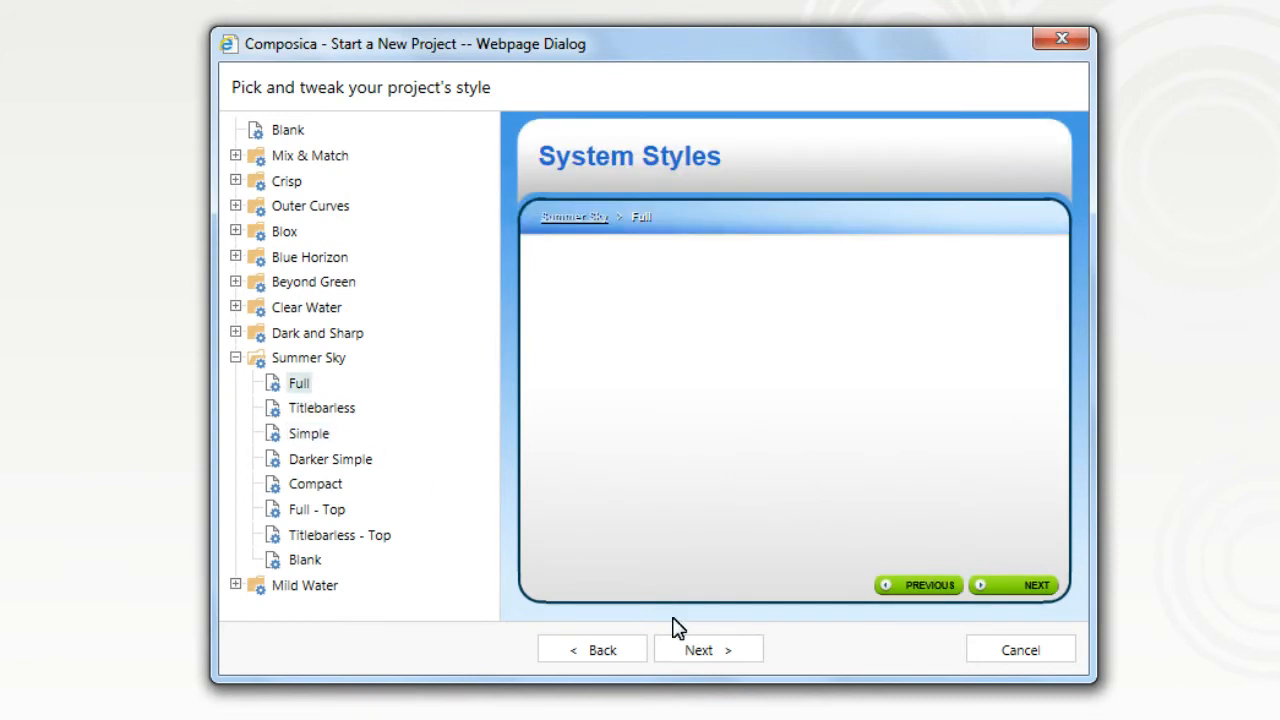
pyautogui.click(721, 650)
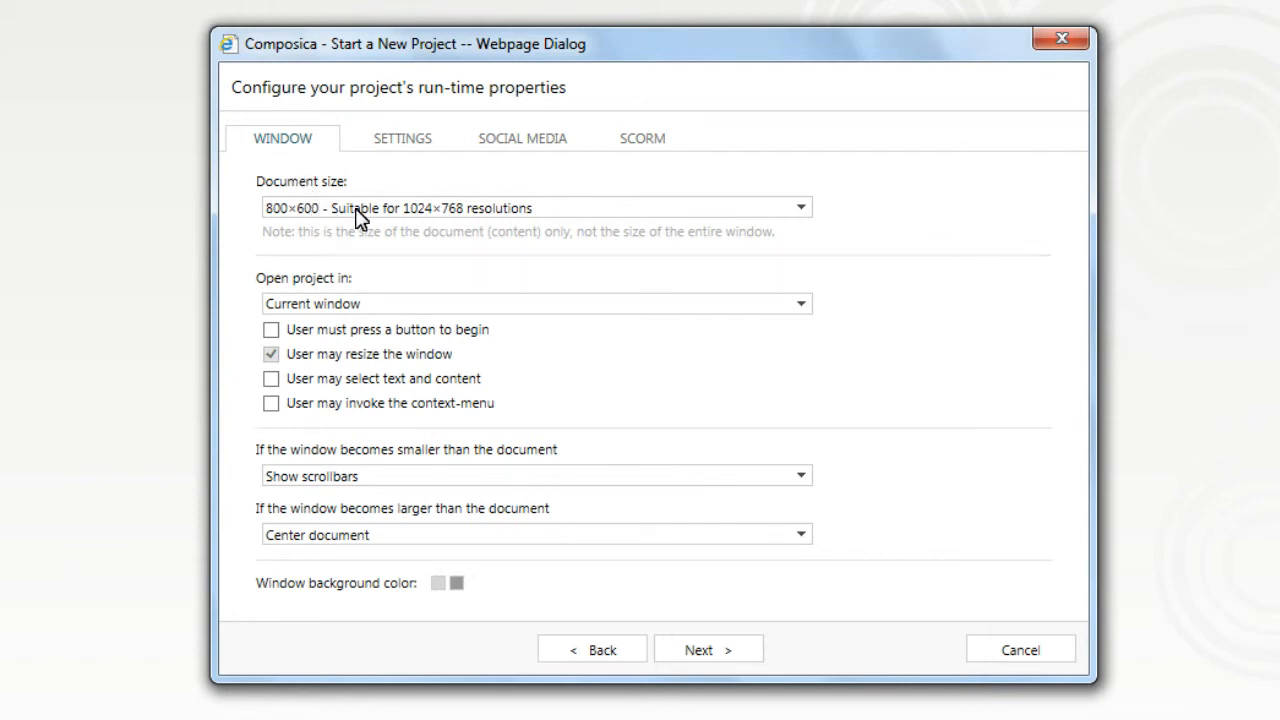
# Review the project's run-time properties: document size choices, general settings, social media options and SCORM behavior.
pyautogui.click(806, 214)
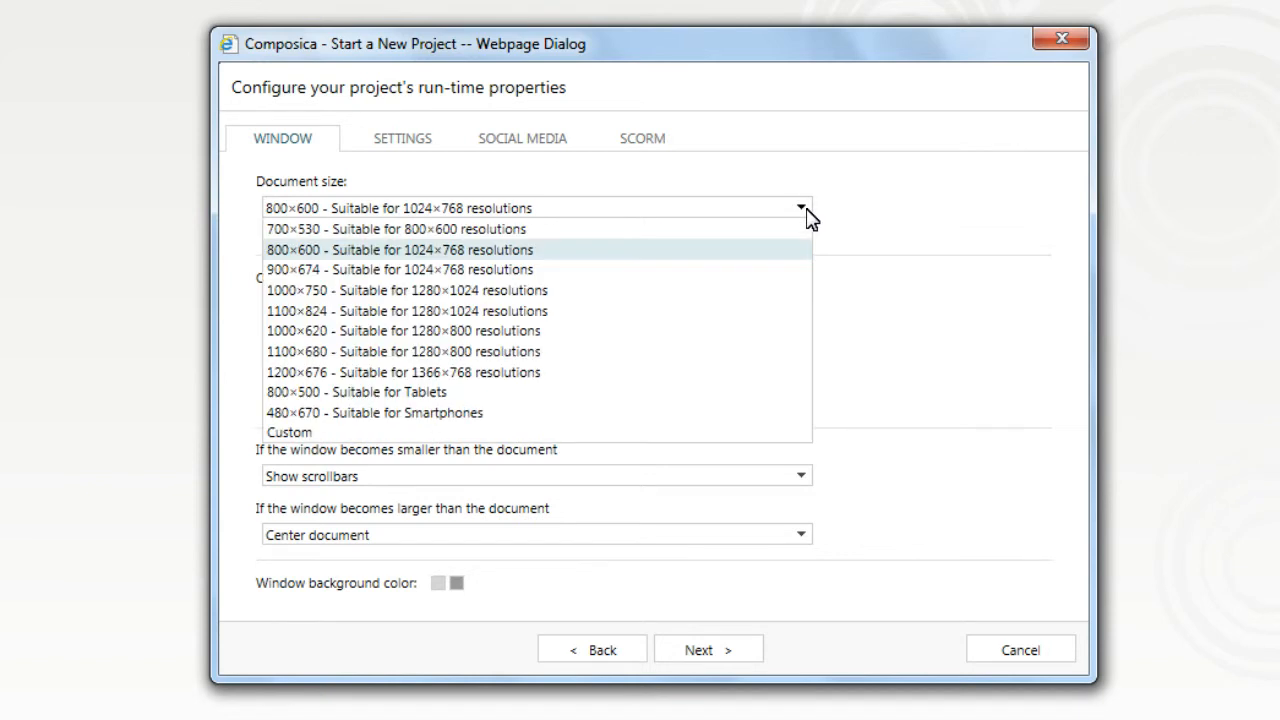
pyautogui.click(808, 217)
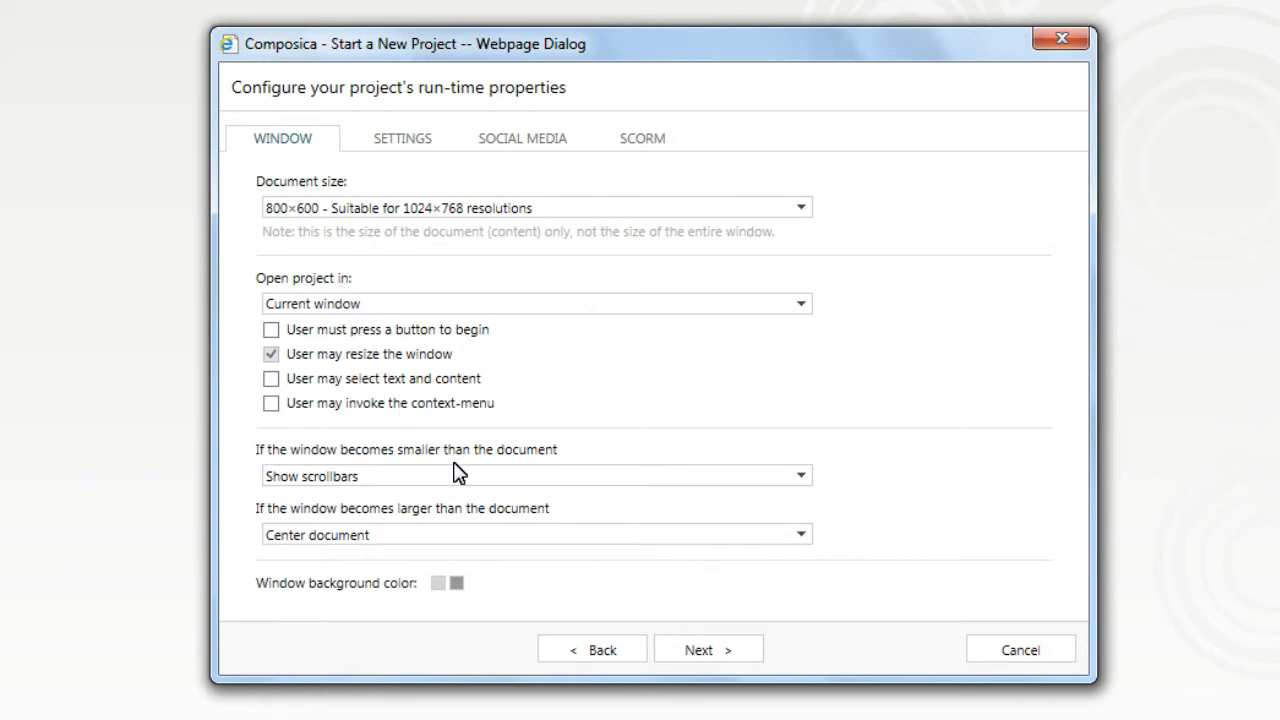
pyautogui.click(424, 137)
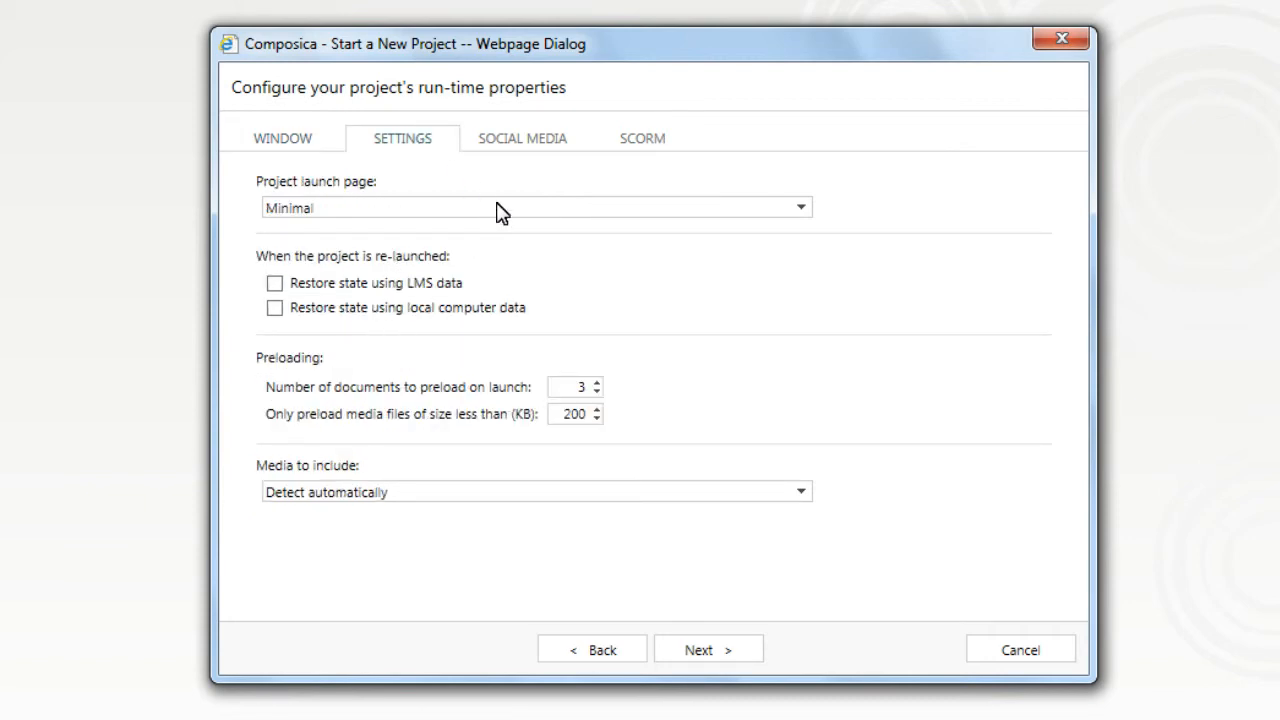
pyautogui.click(537, 147)
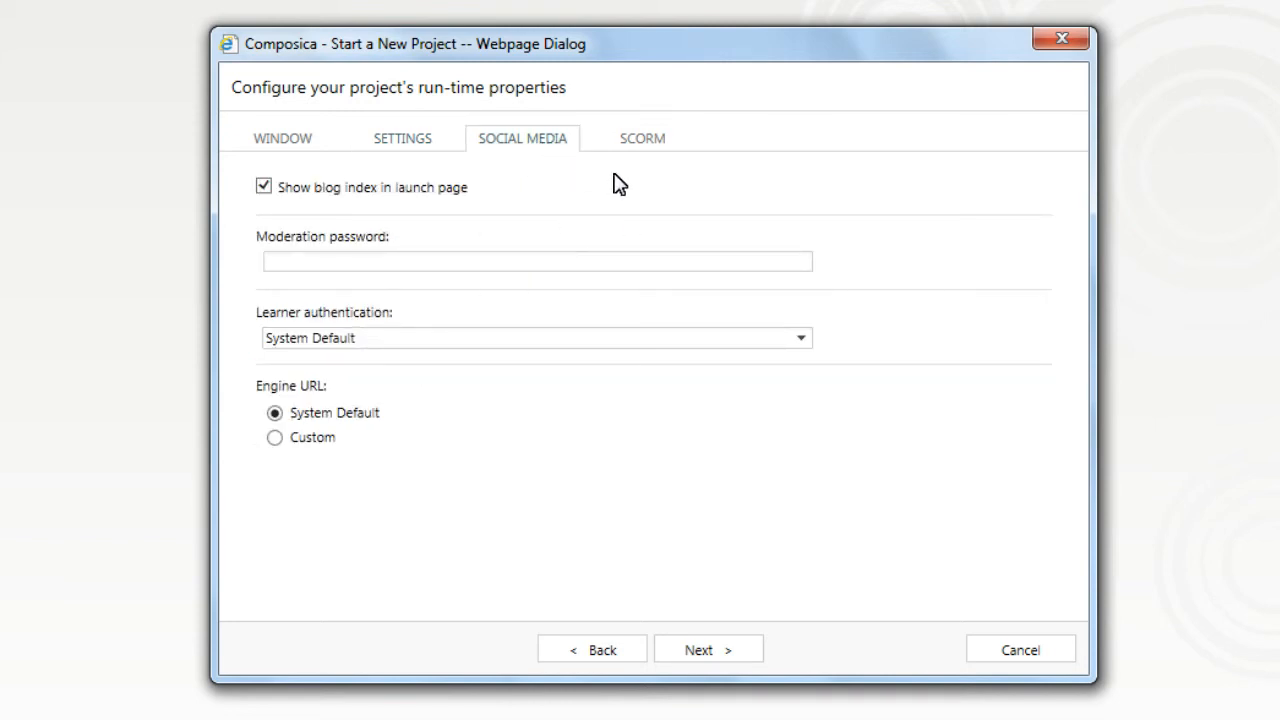
pyautogui.click(643, 148)
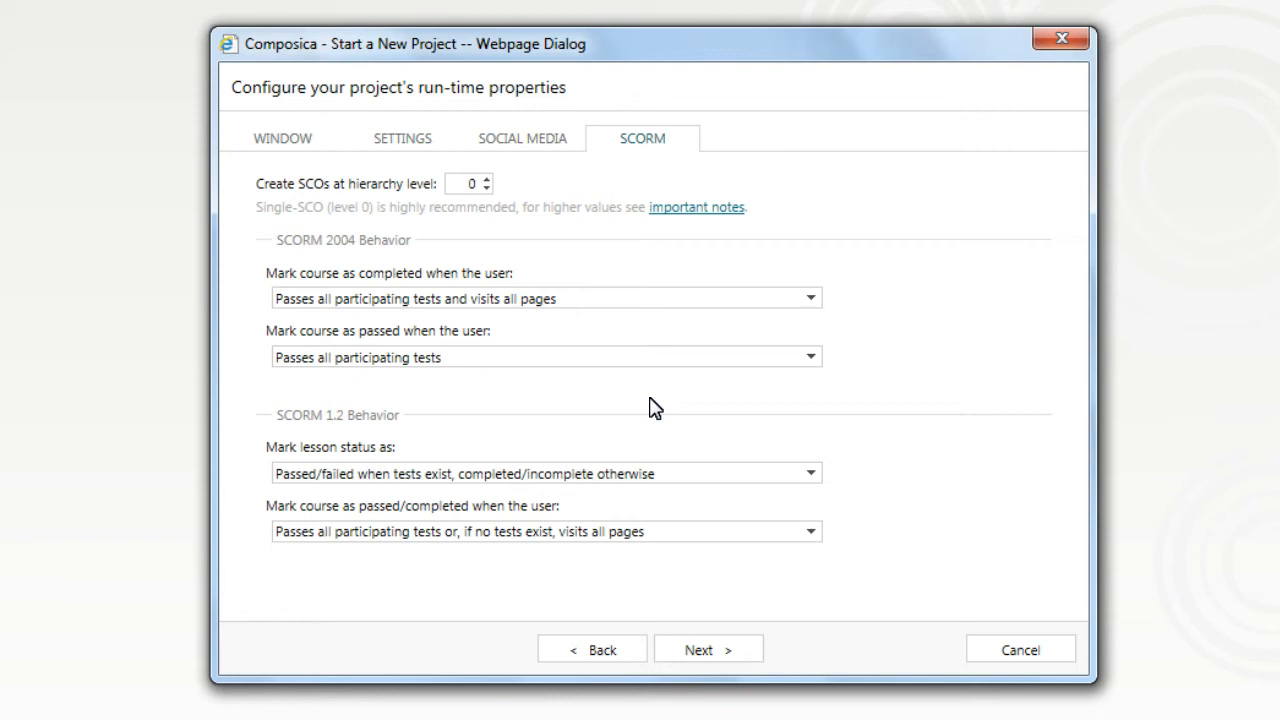
pyautogui.click(321, 150)
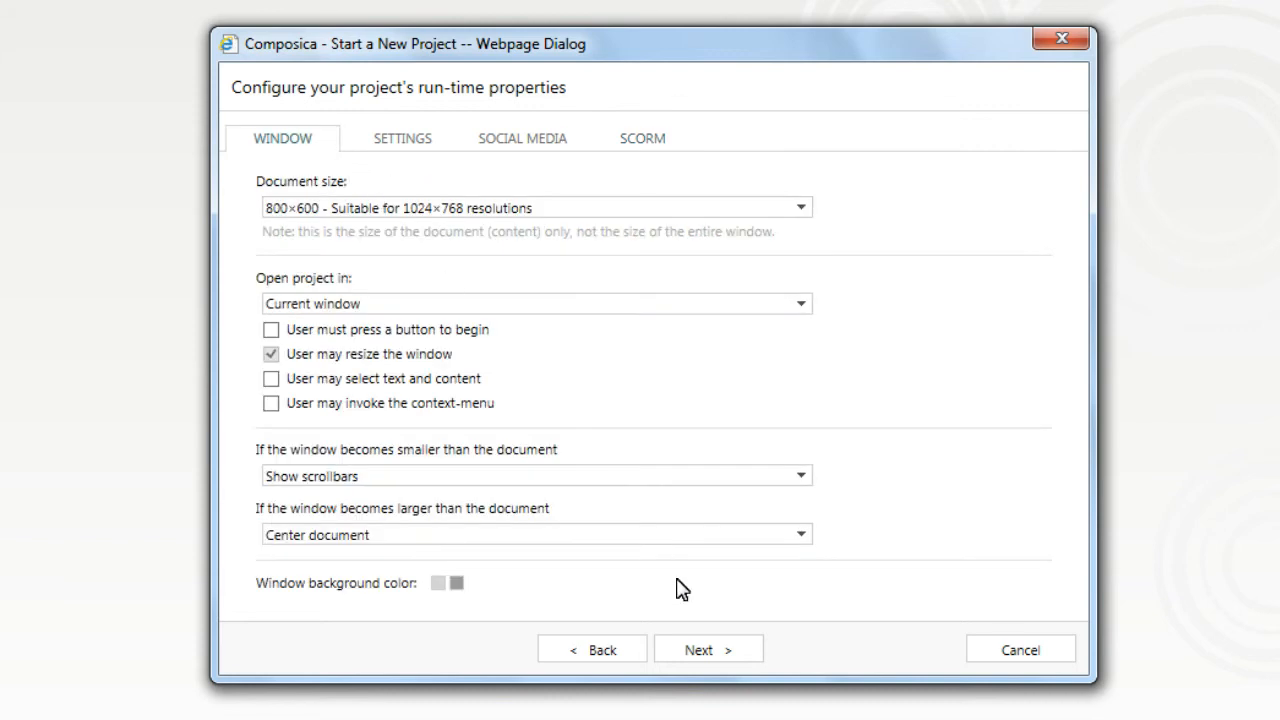
# Accept the run-time properties, finish the wizard to create the project, and move the Project Manager window higher.
pyautogui.click(714, 651)
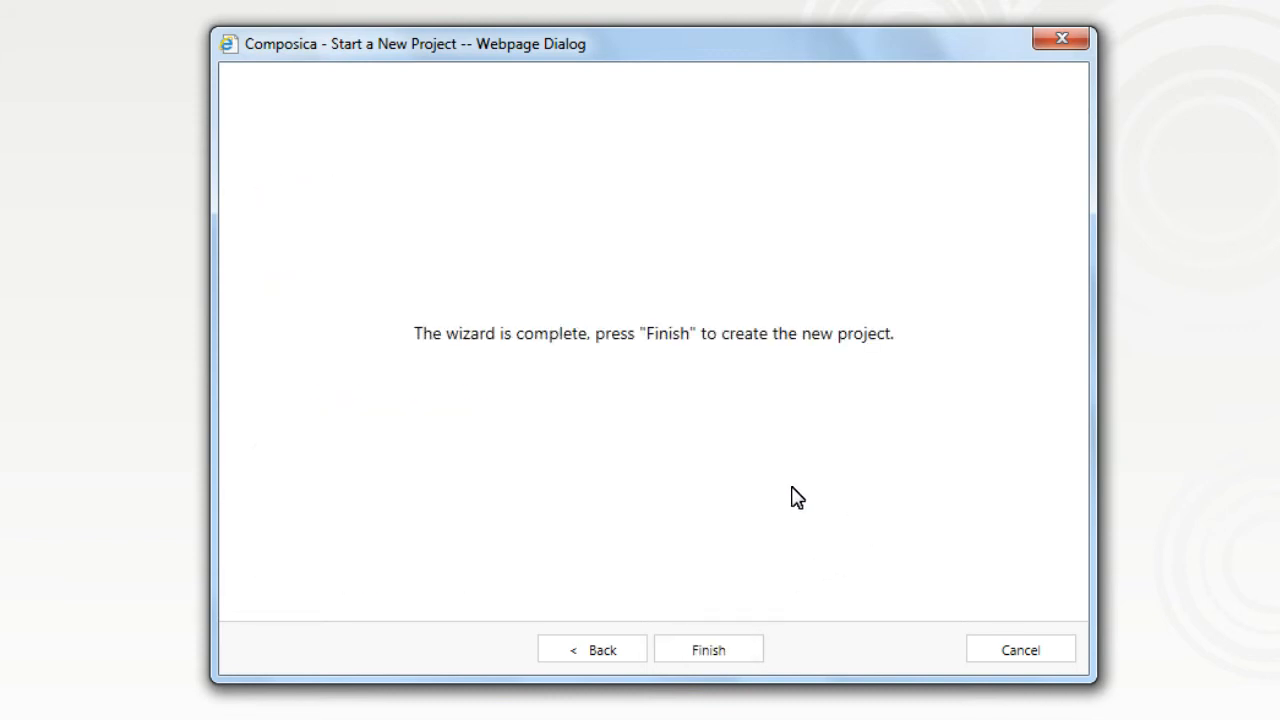
pyautogui.click(733, 645)
pyautogui.click(735, 645)
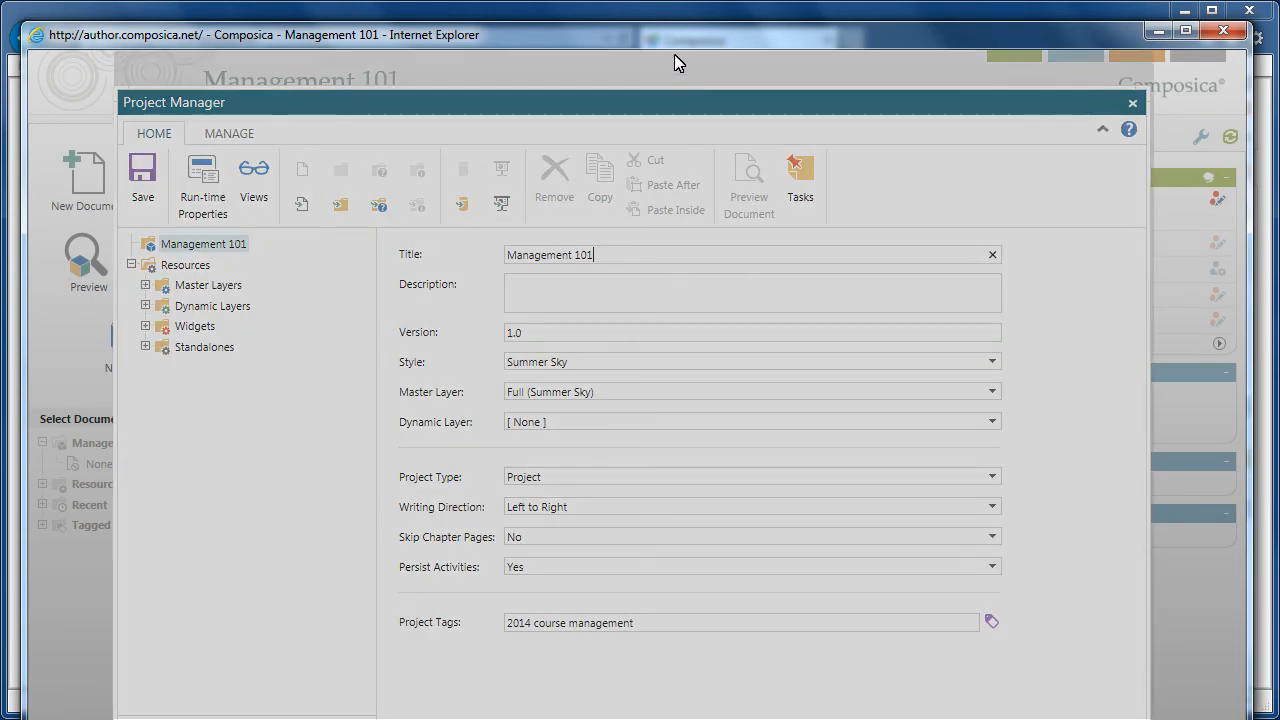
pyautogui.moveTo(674, 55); pyautogui.dragTo(588, 62)
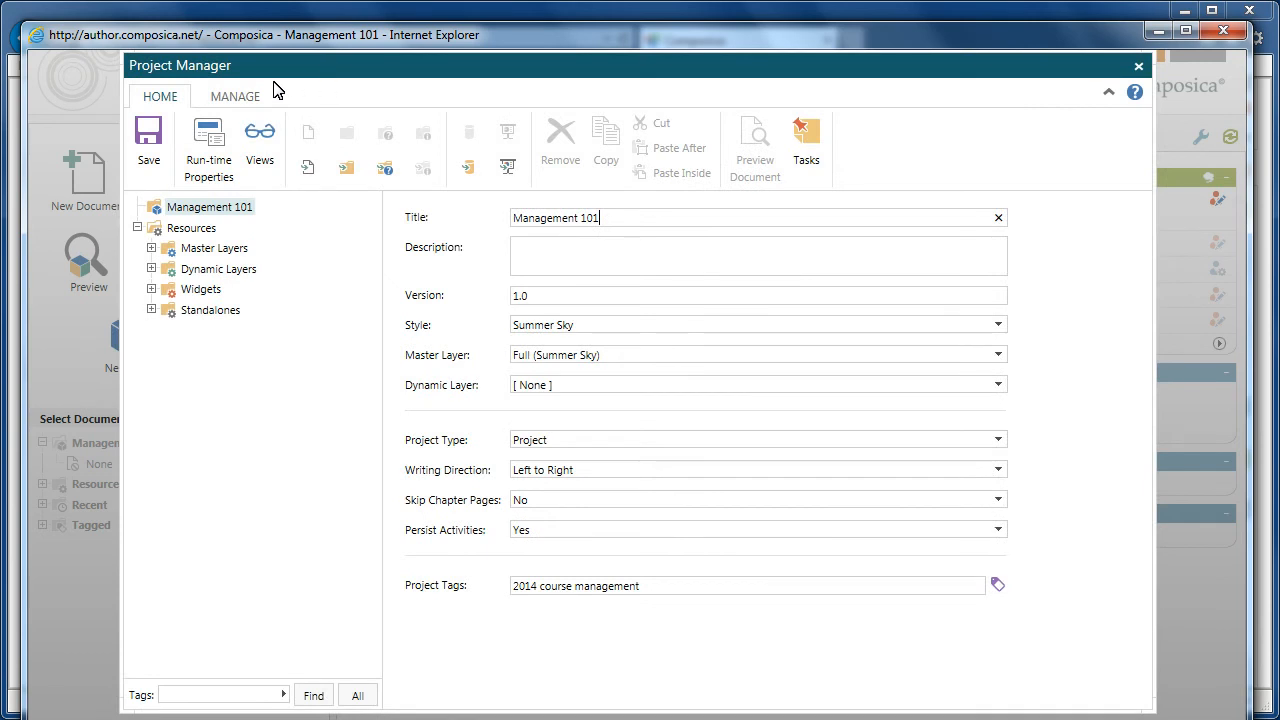